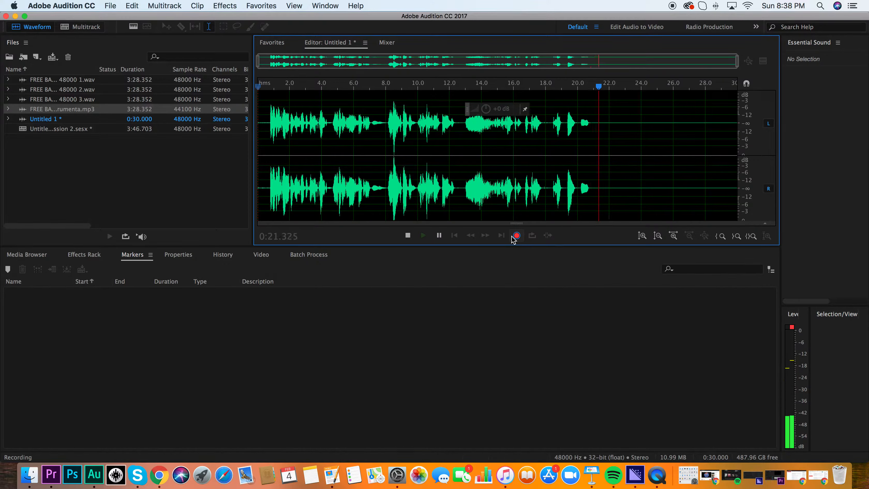
- Stop the voice recording and play it back from just before the first words at about 0.7 s
left_click(516, 236)
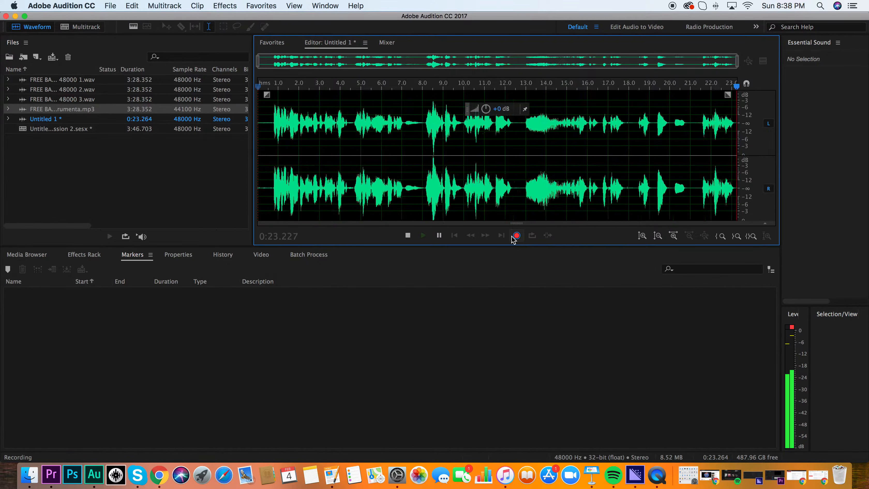
left_click(468, 170)
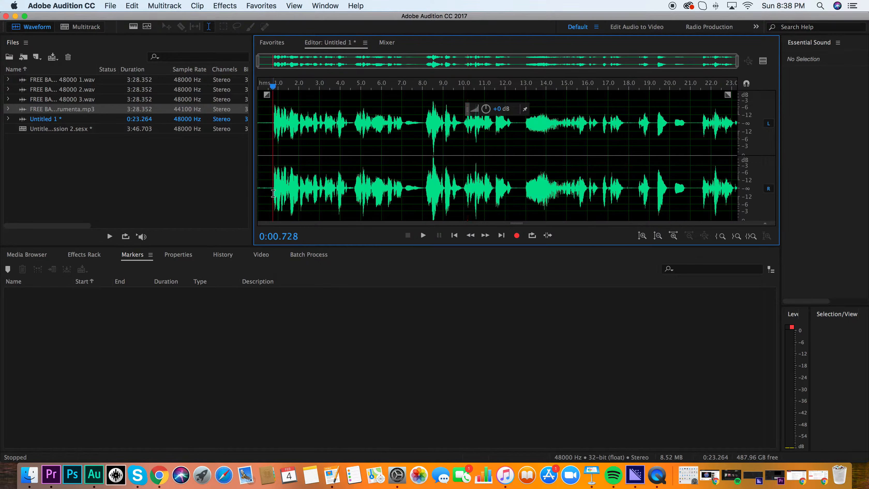
key("space")
key("XF86AudioRaiseVolume")
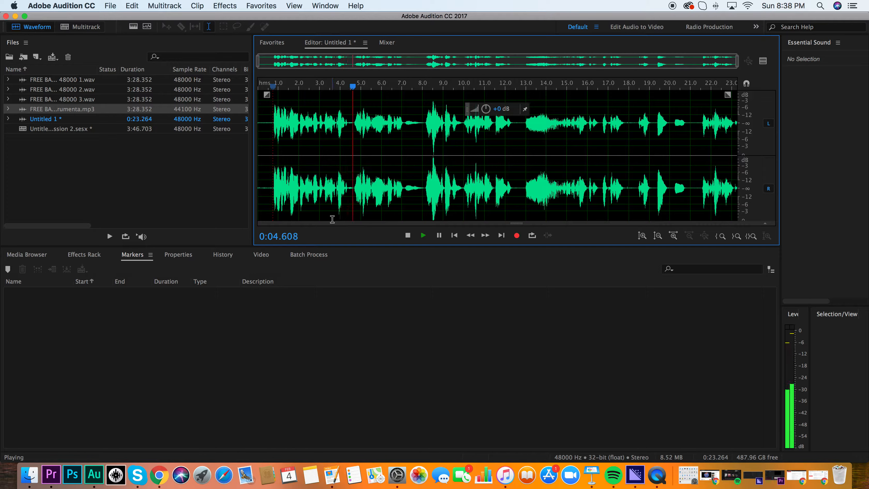
key("space")
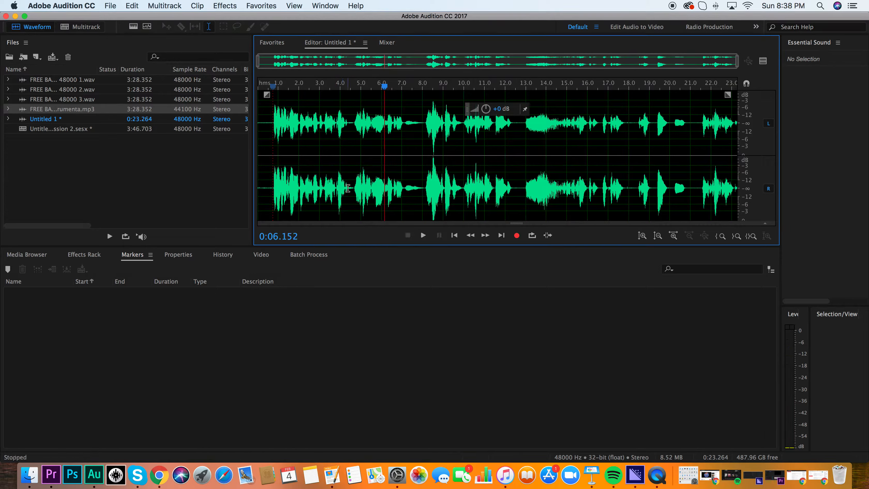
- Play back the pause at about 4.4 s repeatedly with the system volume raised to listen for the breath
left_click(348, 188)
key("space")
key("space")
left_click(349, 193)
key("space")
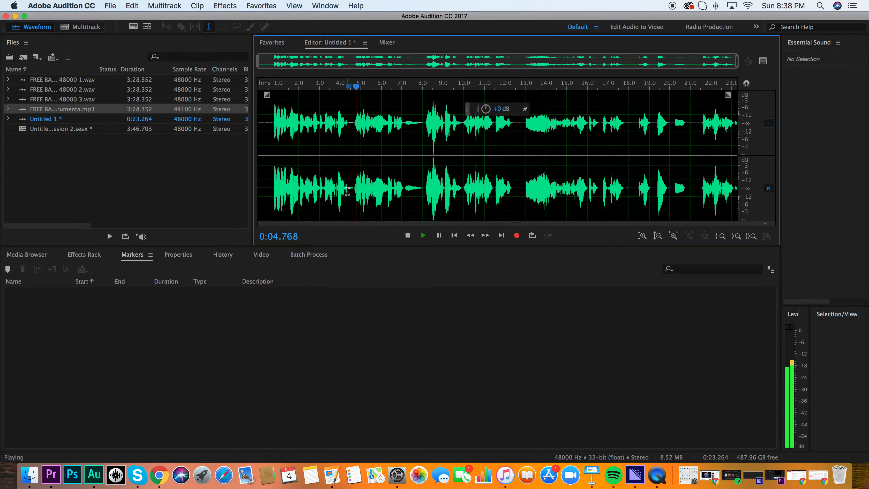
key("space")
key("XF86AudioRaiseVolume")
key("space")
key("space")
left_click(350, 190)
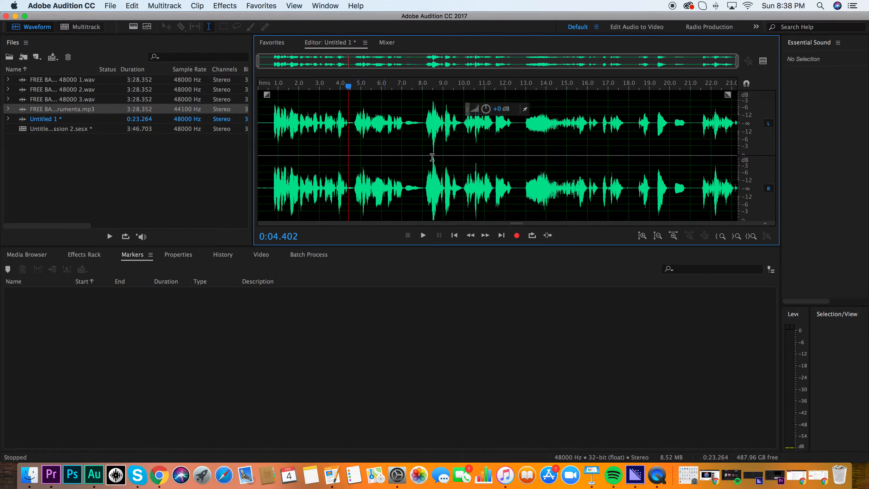
- Zoom the waveform in around the pause at about 4.4 s and play it back from there
left_click_drag(736, 62, 386, 67)
left_click_drag(367, 65, 407, 64)
left_click_drag(423, 189, 441, 187)
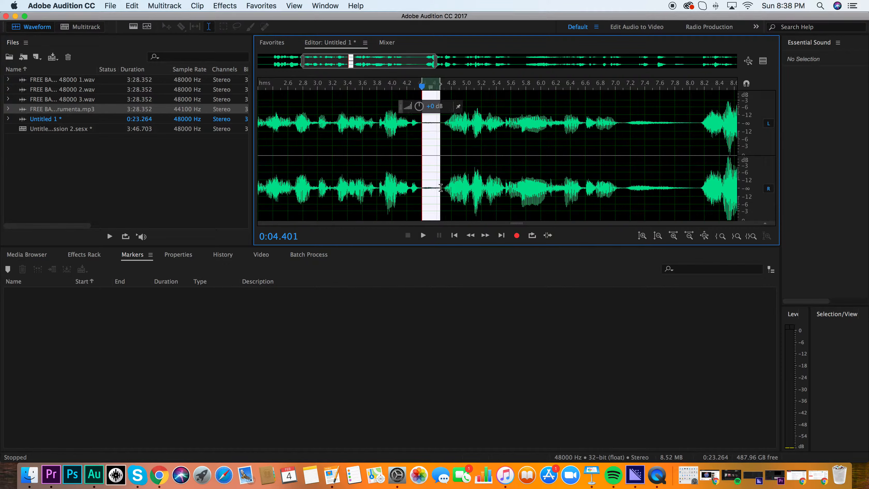
left_click(448, 186)
left_click(422, 188)
key("space")
key("space")
left_click(508, 175)
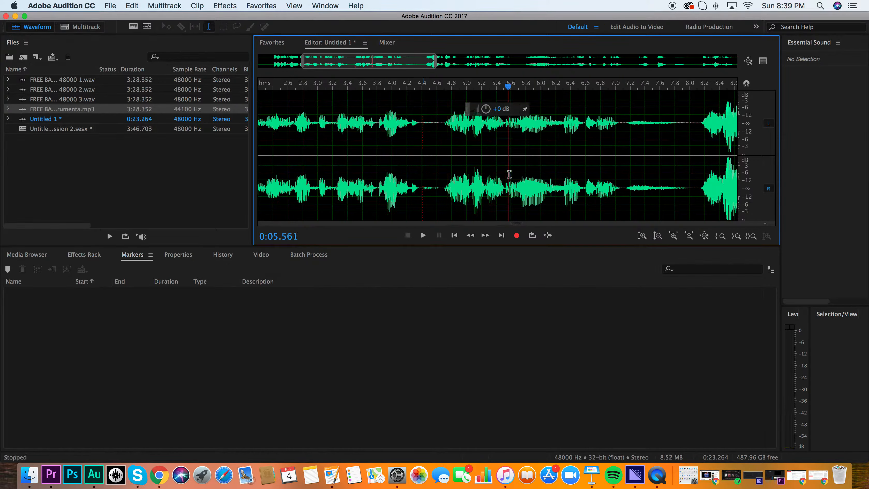
- Try cutting the breath between about 4.36 and 4.67 s out of the recording and undo the cut
left_click_drag(418, 188, 443, 188)
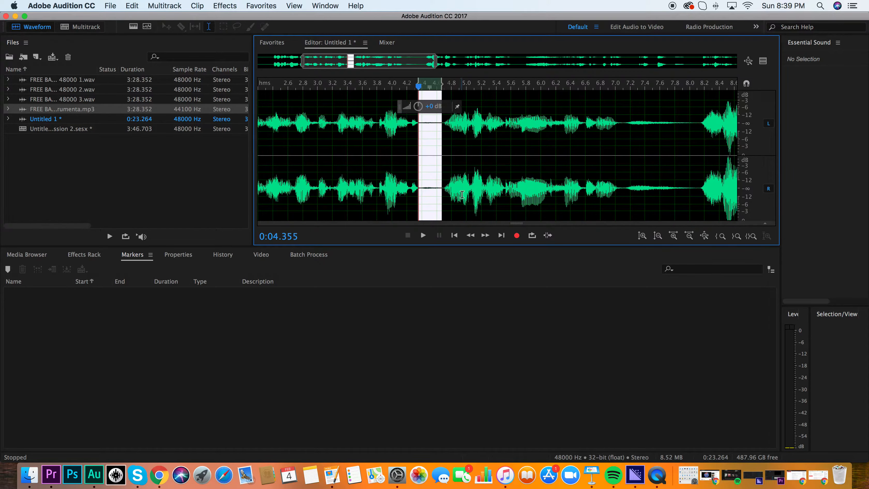
key("super+x")
key("super+z")
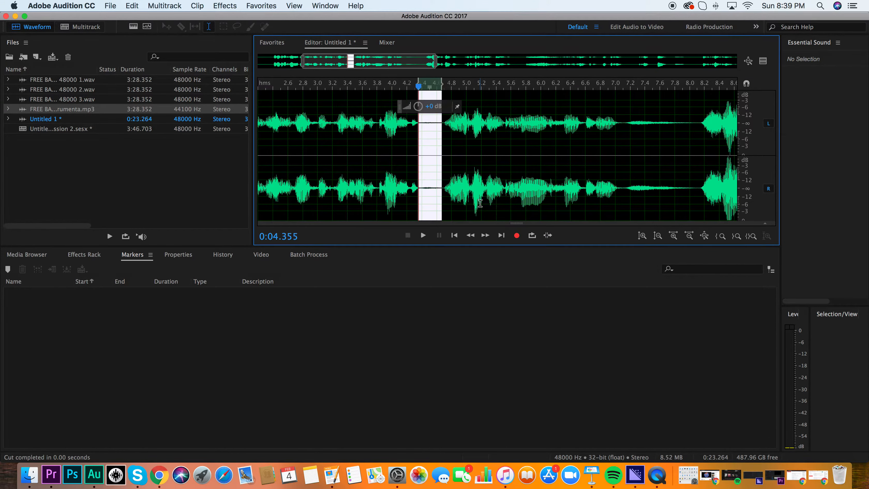
key("super+x")
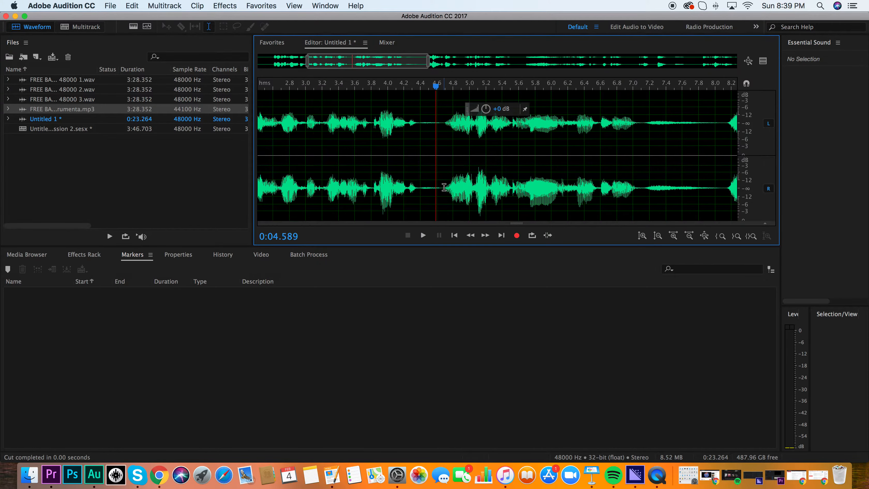
key("super+z")
right_click(428, 185)
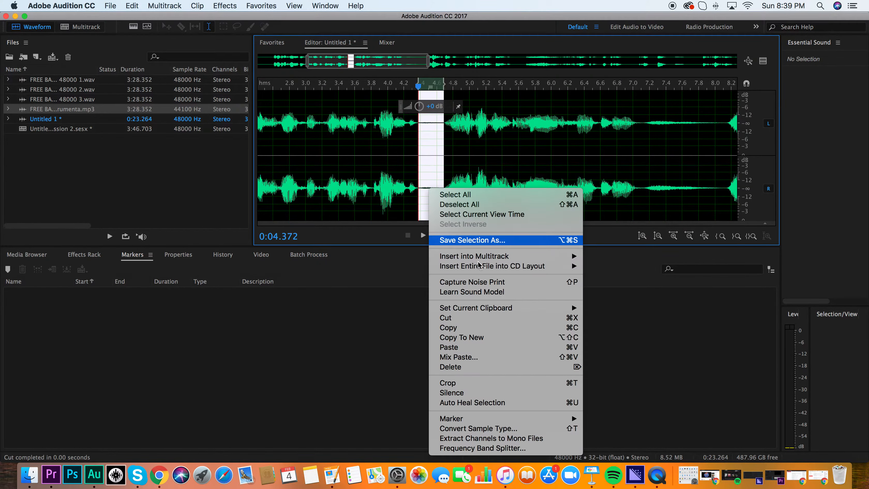
left_click(468, 318)
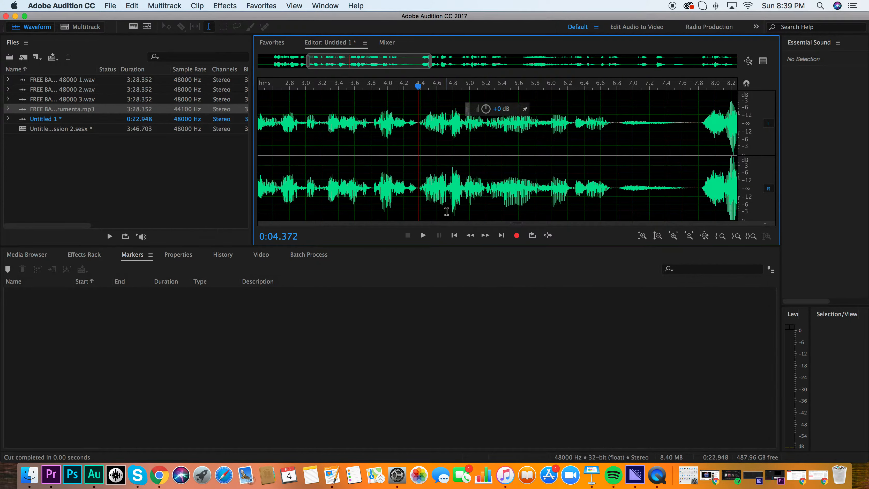
key("super+z")
left_click(470, 202)
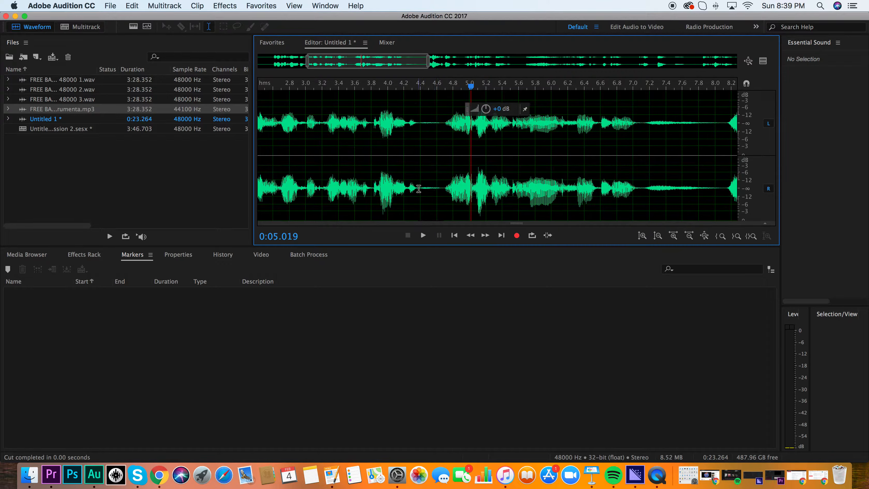
- Try deleting the breath between about 4.37 and 4.7 s, listening to the join before undoing the deletion
left_click_drag(417, 188, 443, 190)
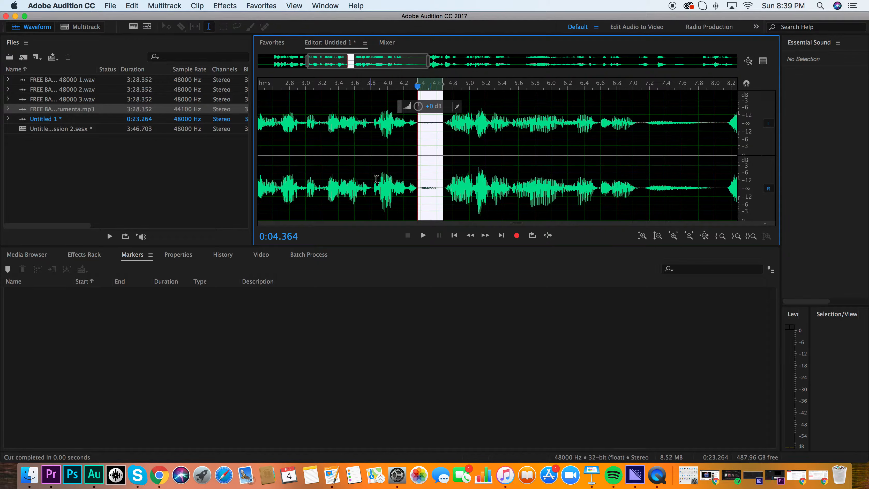
left_click(450, 191)
left_click_drag(444, 188, 417, 192)
key("Delete")
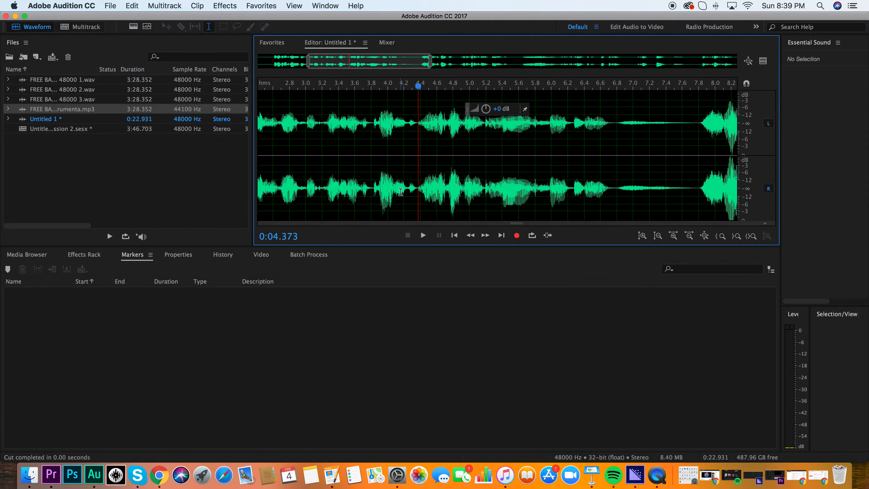
key("space")
left_click(346, 183)
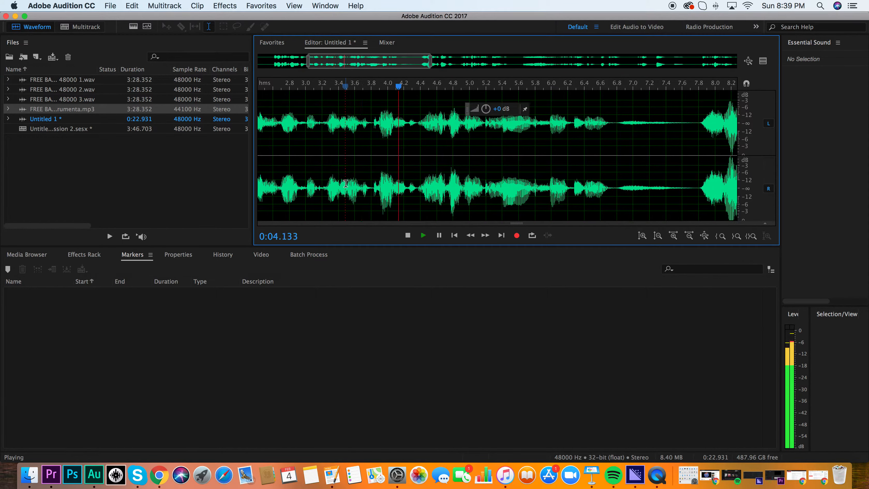
key("space")
key("super+z")
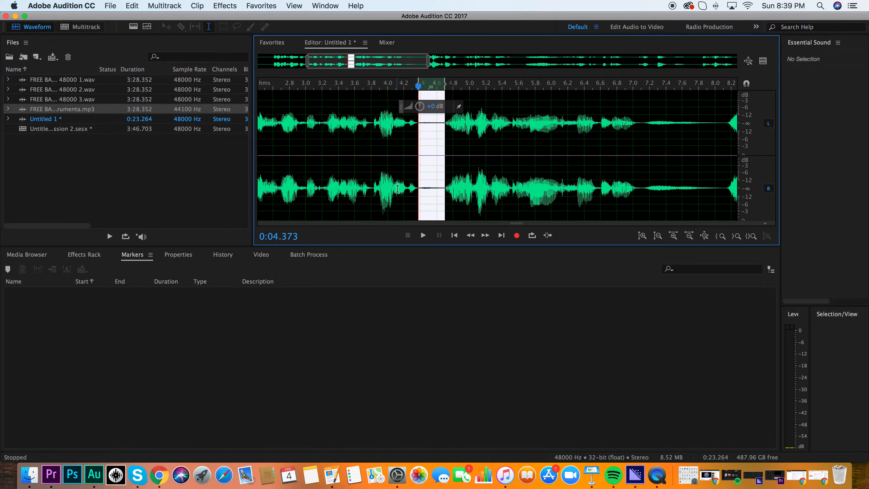
- Silence the breath between about 4.37 and 4.7 s, keeping the pause's length
left_click(434, 186)
left_click_drag(444, 186, 418, 191)
right_click(427, 192)
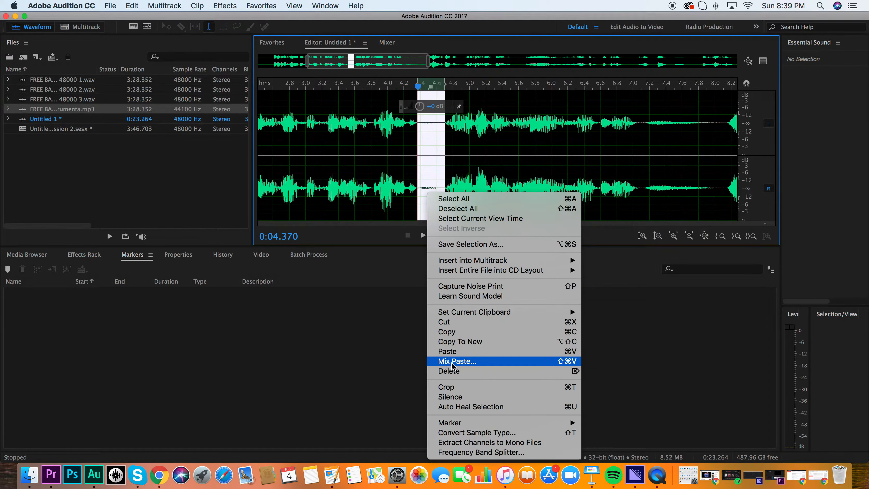
left_click(477, 398)
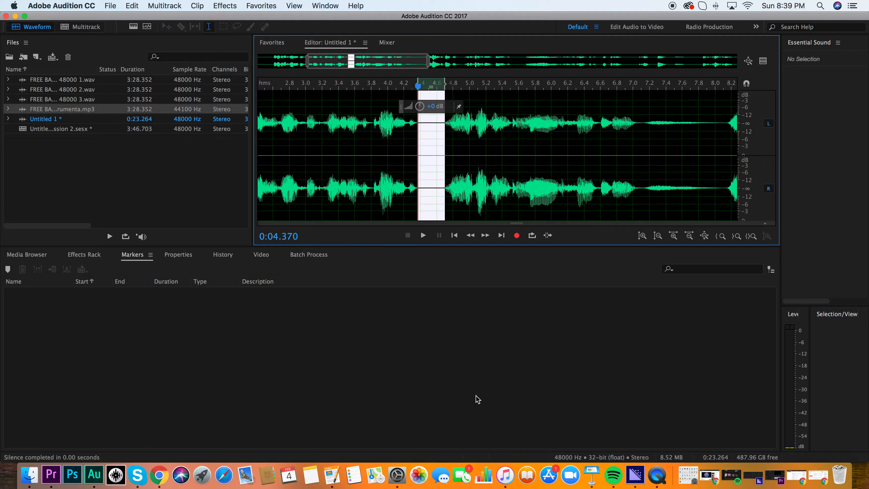
- Lower the system volume and play back across the silenced pause from about 3.6 s
key("XF86AudioLowerVolume")
key("XF86AudioLowerVolume")
key("XF86AudioLowerVolume")
key("XF86AudioLowerVolume")
key("XF86AudioLowerVolume")
key("XF86AudioLowerVolume")
key("XF86AudioLowerVolume")
key("XF86AudioLowerVolume")
left_click(355, 178)
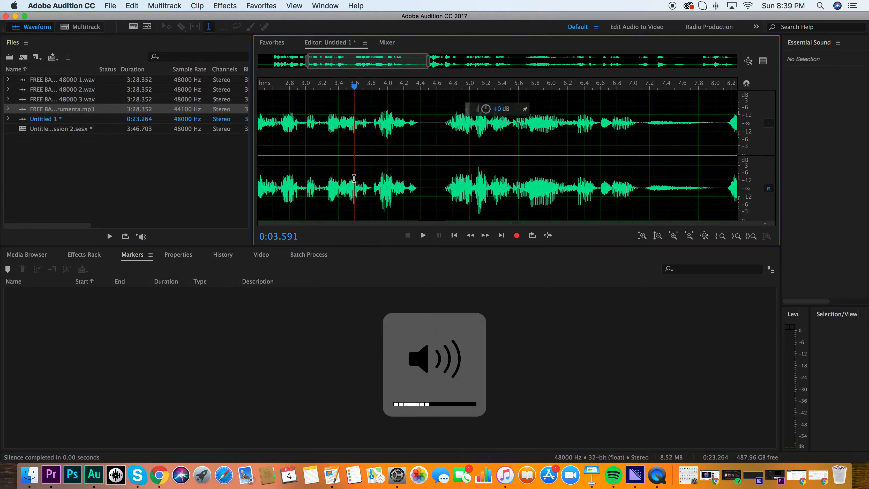
key("space")
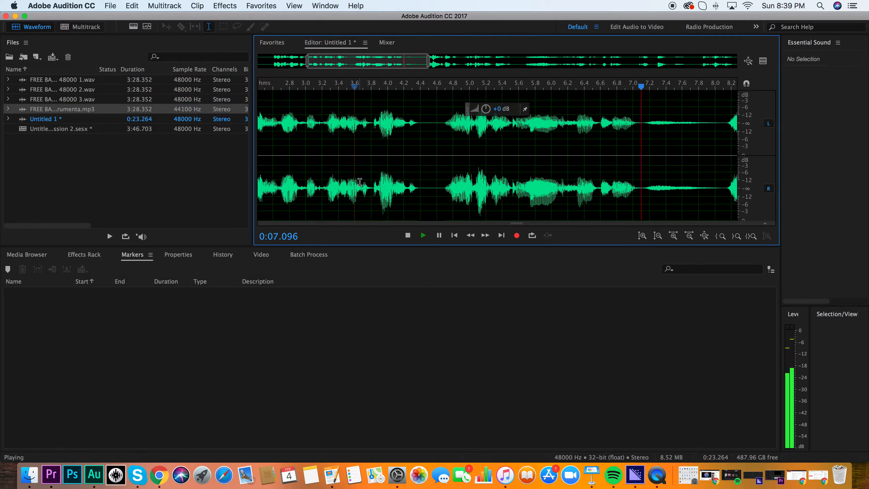
key("space")
- Play the recording from about 6.9 s to listen to the long breath before the next phrase
left_click_drag(340, 64, 399, 73)
left_click(387, 189)
key("space")
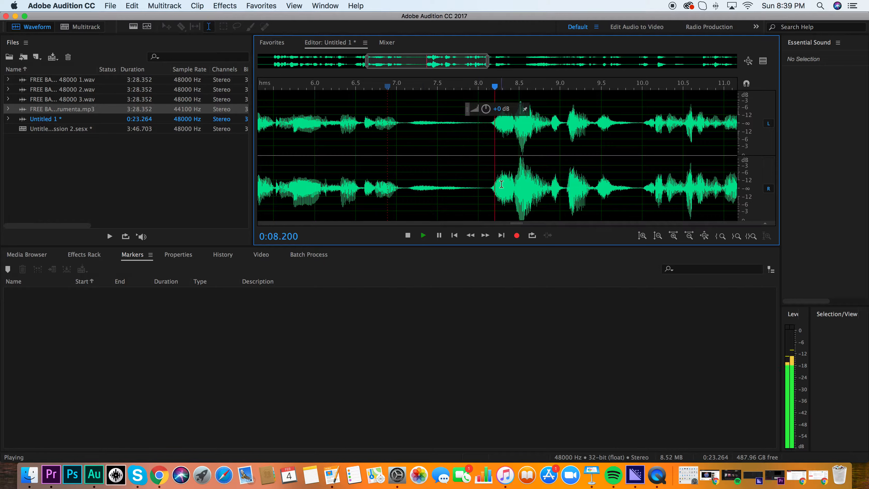
key("space")
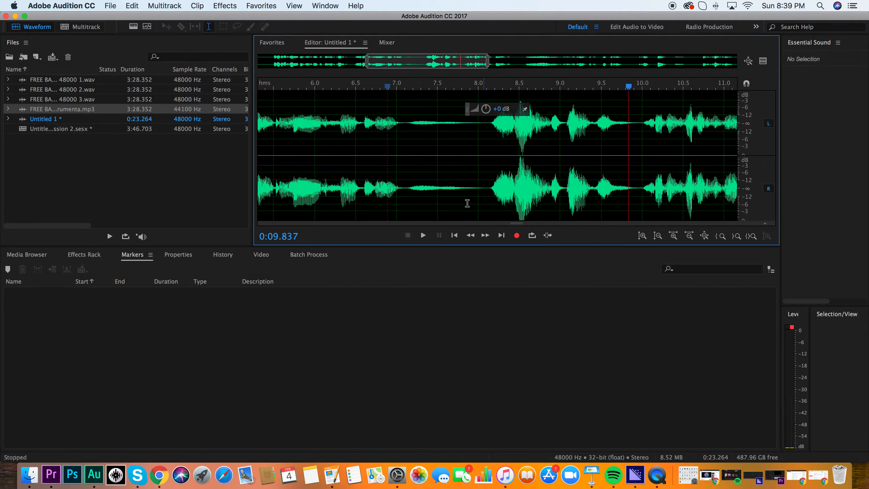
- Silence the long breath between about 7.1 and 8.15 s
left_click_drag(404, 189, 491, 189)
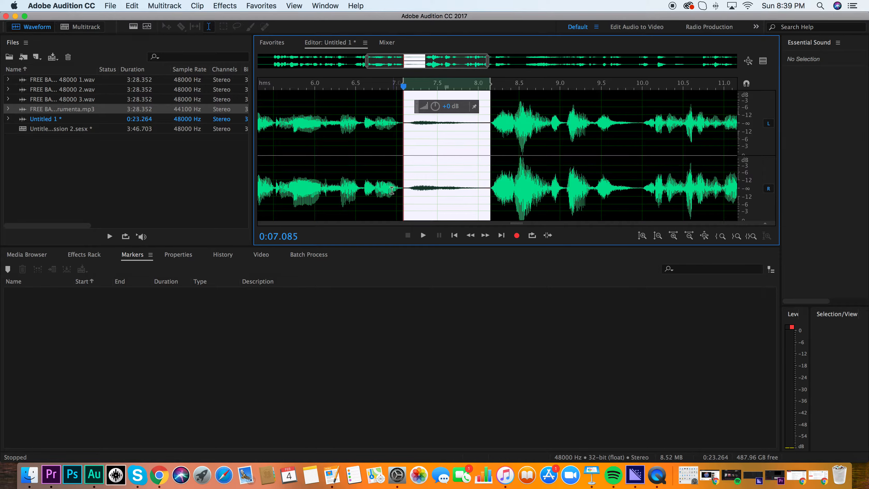
left_click(430, 185)
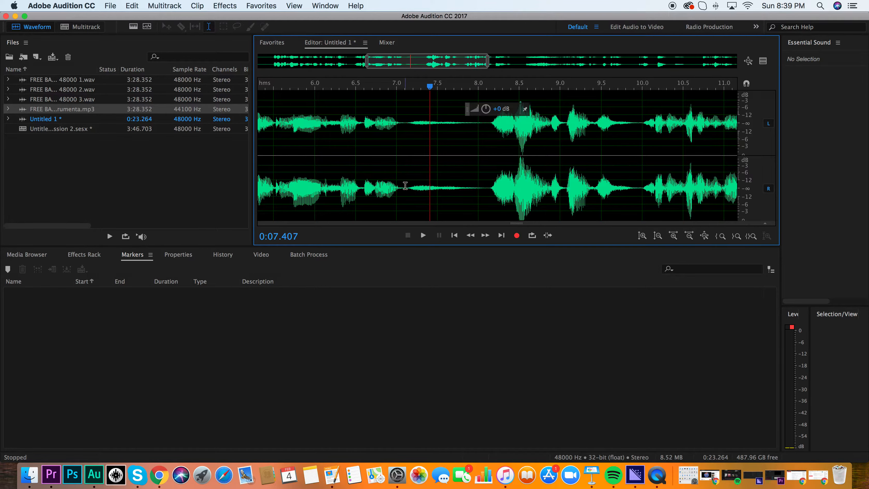
left_click_drag(405, 185, 491, 188)
right_click(466, 190)
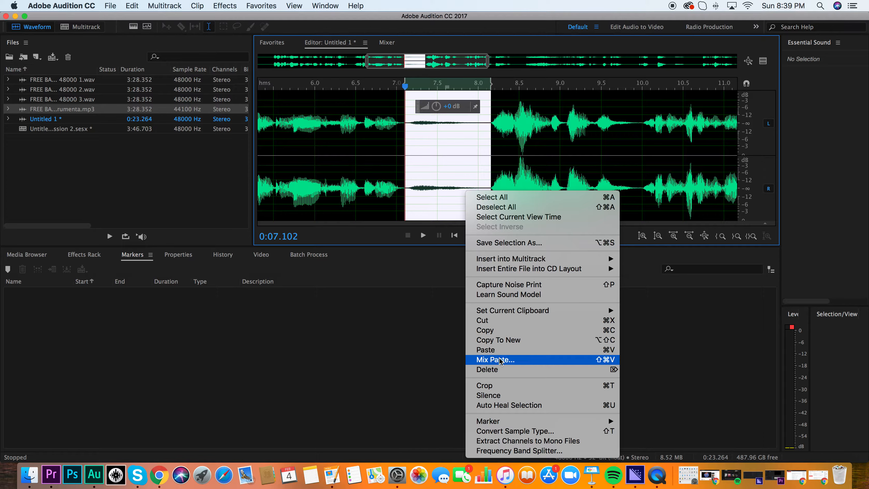
left_click(505, 395)
- Play back across the silenced long breath from about 6.45 s and undo the silencing
left_click(421, 172)
key("space")
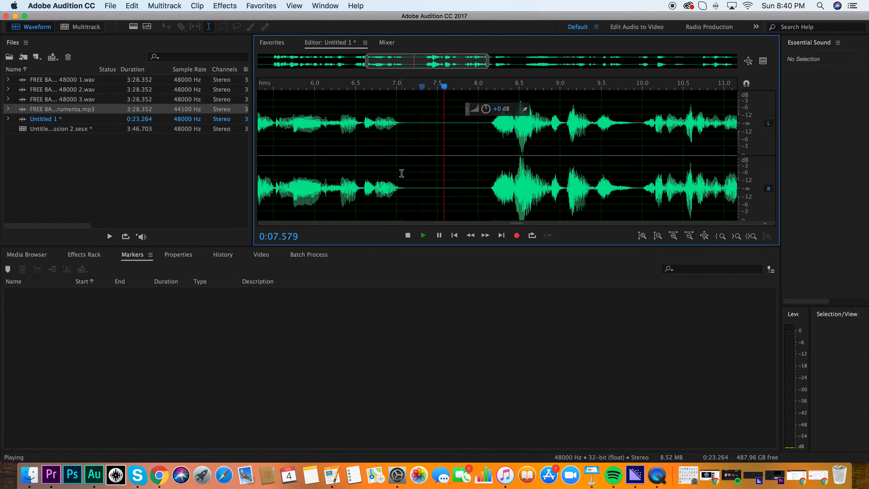
left_click(352, 174)
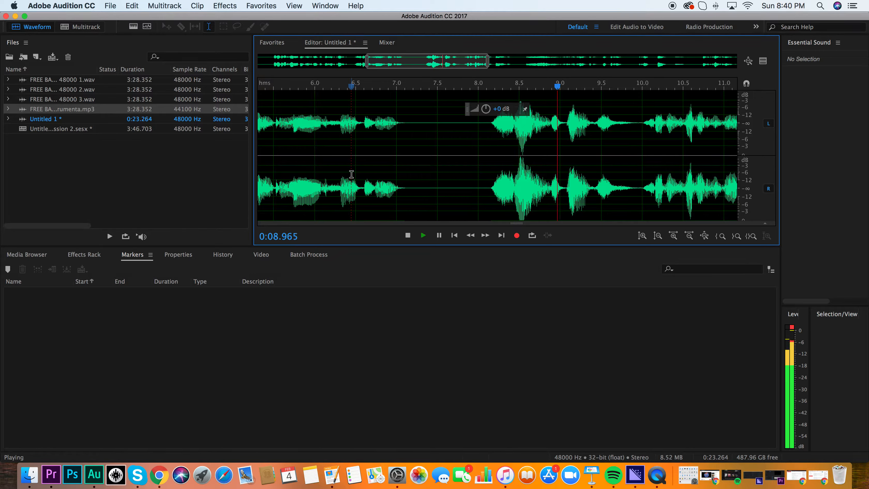
key("space")
key("super+z")
- Try deleting the long breath between about 7.07 and 8.15 s, listening to the join before undoing the deletion
left_click(410, 189)
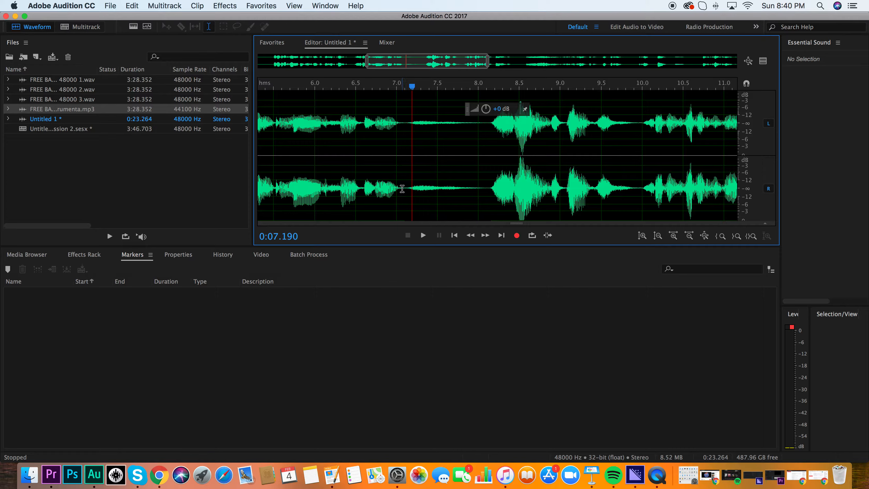
left_click_drag(402, 188, 490, 196)
key("Delete")
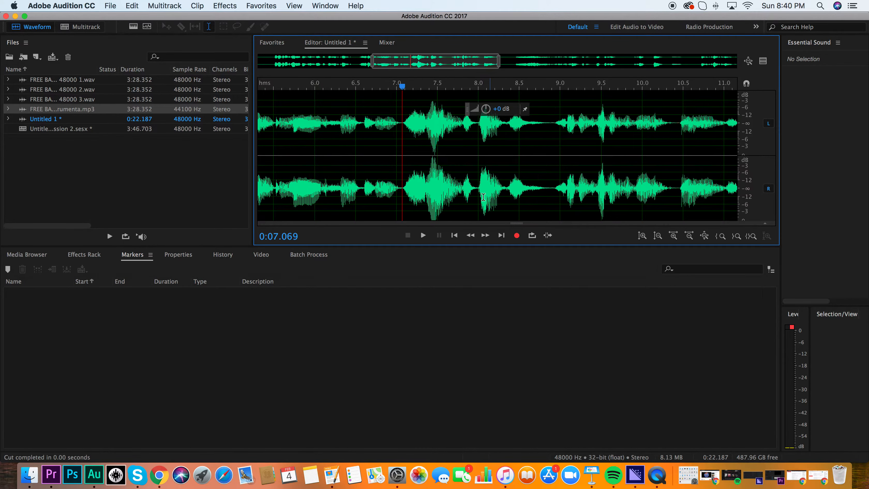
left_click(367, 186)
key("space")
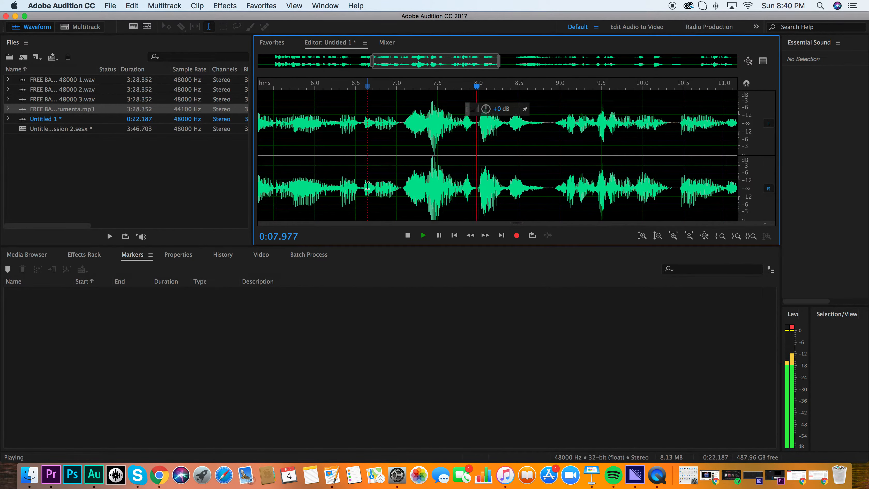
key("space")
key("cmd+z")
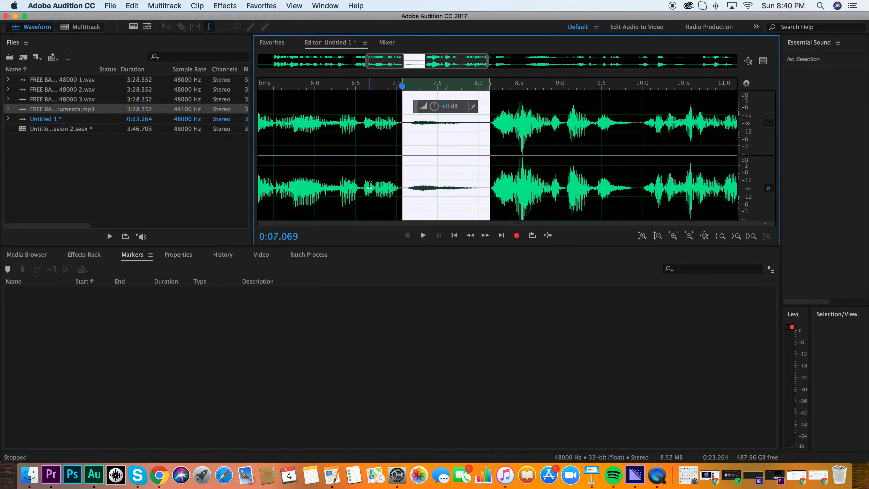
- Cut out about the first half of the long breath, from about 7.1 to 7.6 s, to shorten the pause
left_click(440, 173)
left_click_drag(405, 183, 448, 192)
key("super+x")
- Silence the remaining half of the long breath between about 7.06 and 7.62 s
left_click(438, 191)
left_click(421, 189)
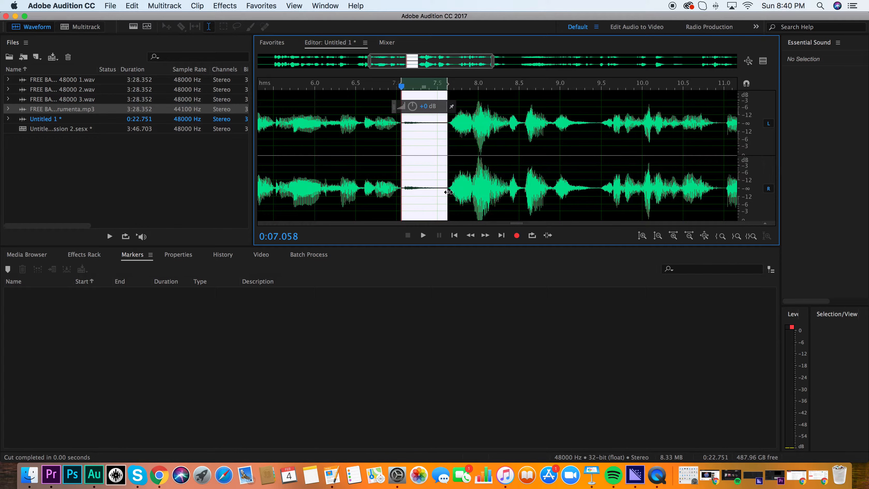
right_click(426, 193)
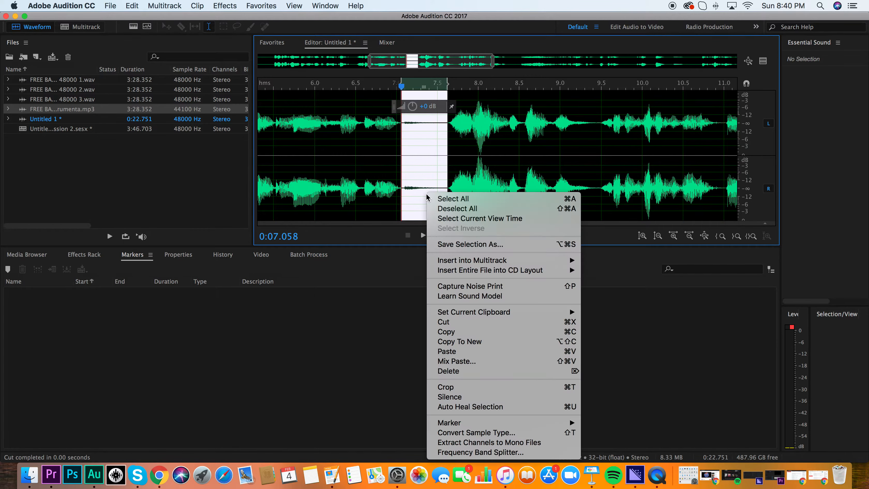
left_click(463, 396)
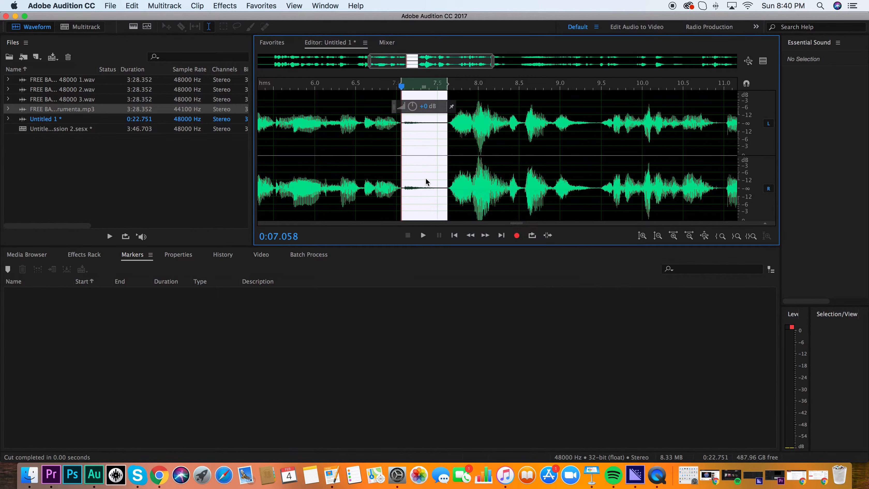
left_click(408, 176)
- Cut out the short pause after the first phrase near 4.5 s and the silenced gap near 6.9 s
left_click_drag(370, 63, 259, 65)
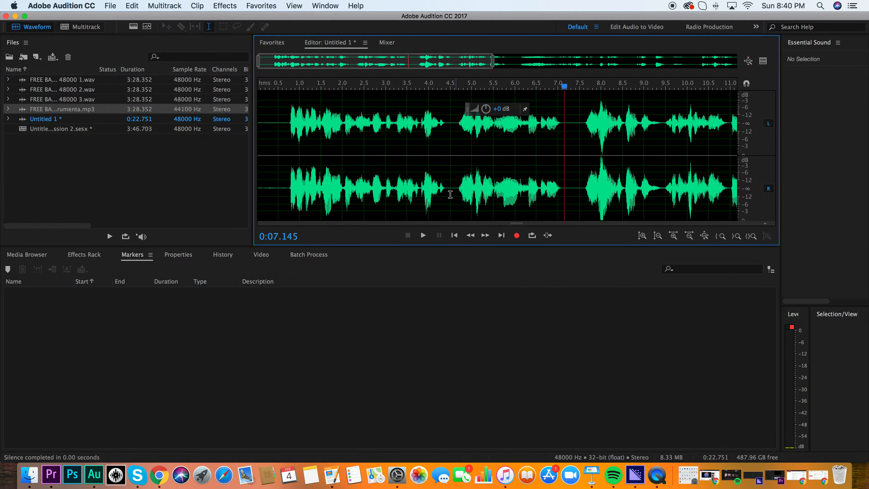
left_click_drag(446, 189, 455, 189)
key("super+x")
left_click(519, 178)
mouse_move(552, 184)
left_mouse_down()
mouse_move(569, 185)
mouse_move(557, 187)
left_mouse_up()
key("super+x")
key("super+x")
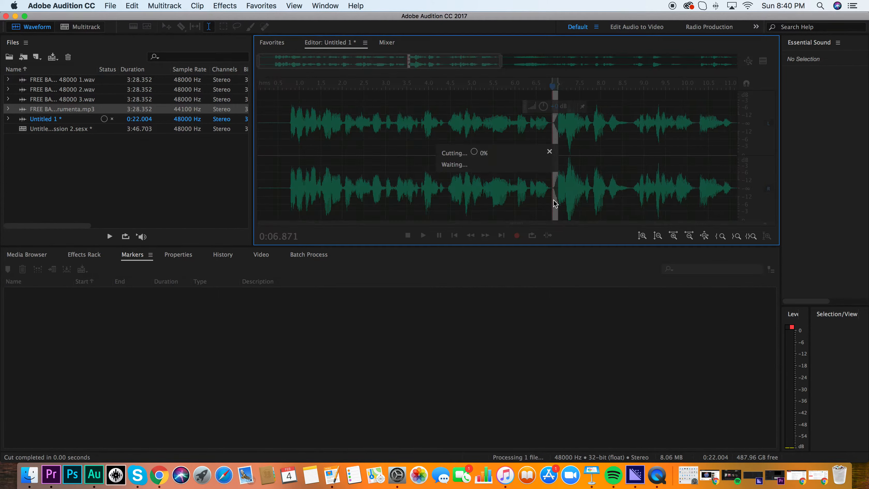
- Cut the empty lead-in from the start to about 0.67 s and play back the tightened recording from about 2.9 s
left_click_drag(285, 185, 146, 178)
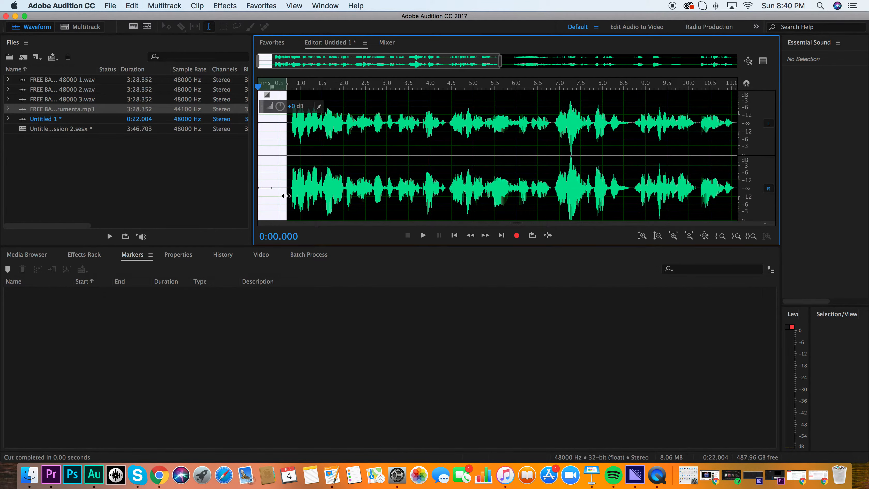
key("super+x")
left_click(380, 181)
key("space")
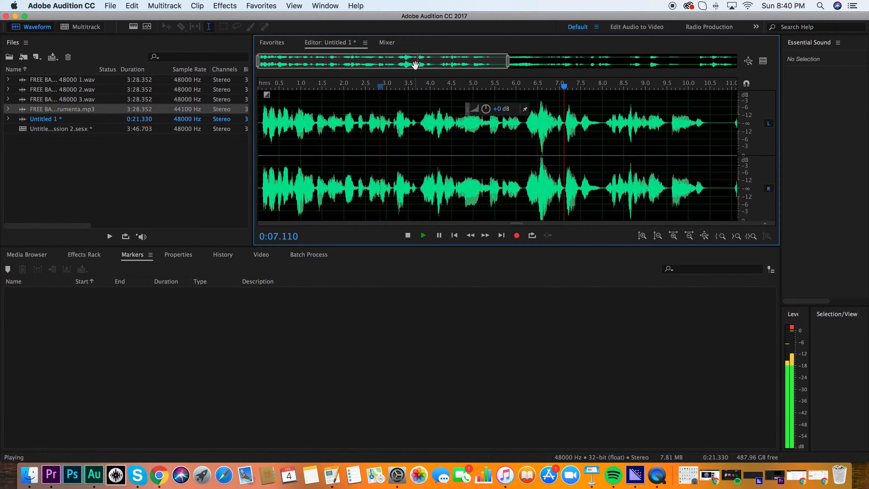
left_click_drag(415, 65, 512, 74)
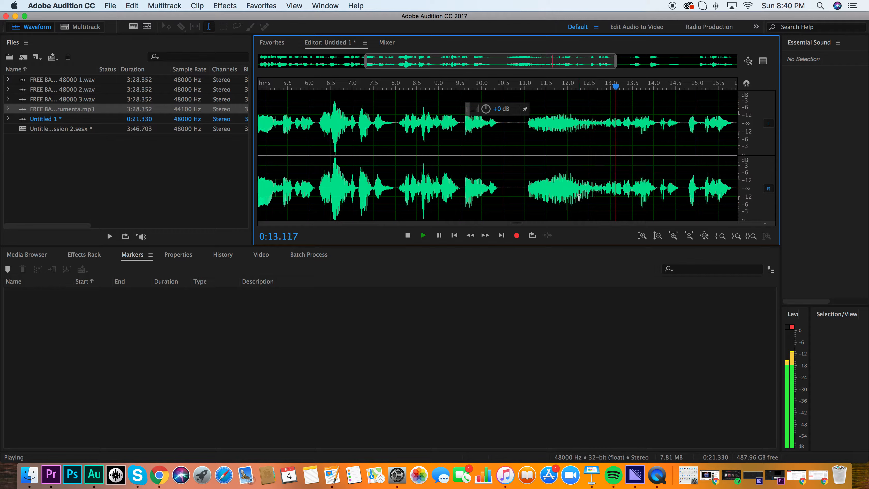
key("space")
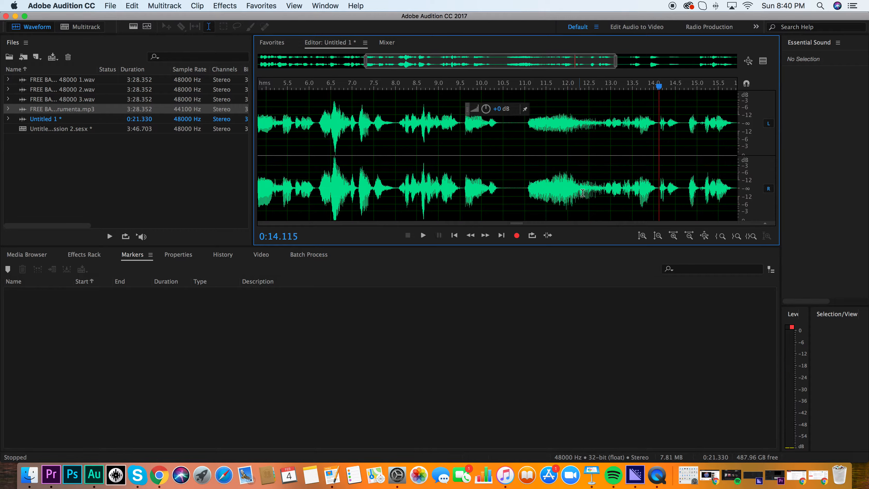
- Listen from about 11.3 s and try deleting the section between about 10.74 and 13.27 s, playing the join before undoing the deletion
left_click(538, 190)
key("space")
key("space")
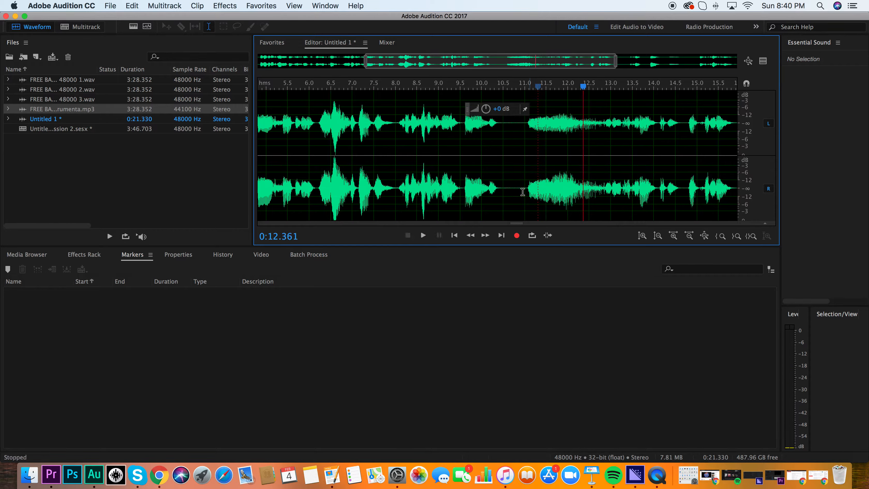
left_click_drag(513, 191, 622, 193)
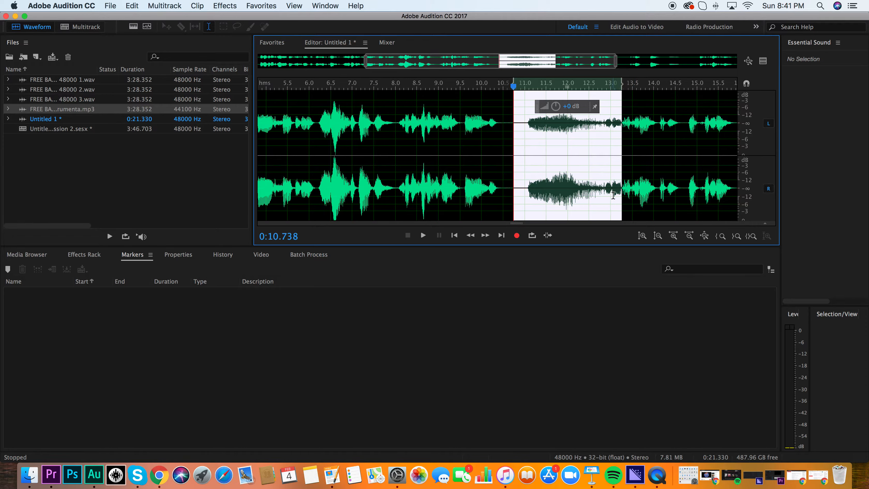
key("Delete")
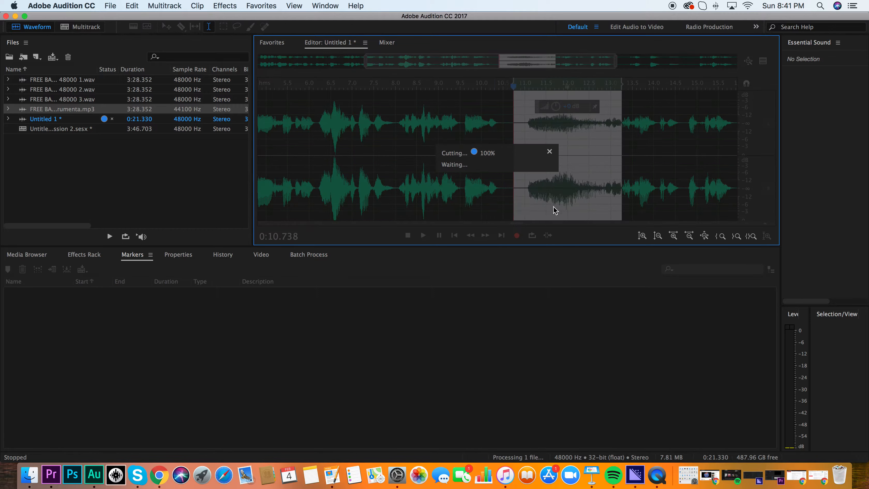
left_click(474, 188)
key("space")
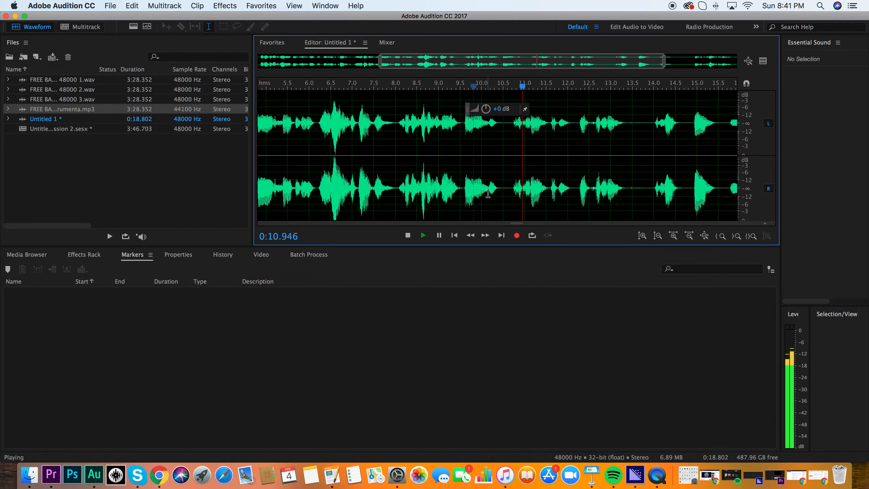
key("space")
key("super+z")
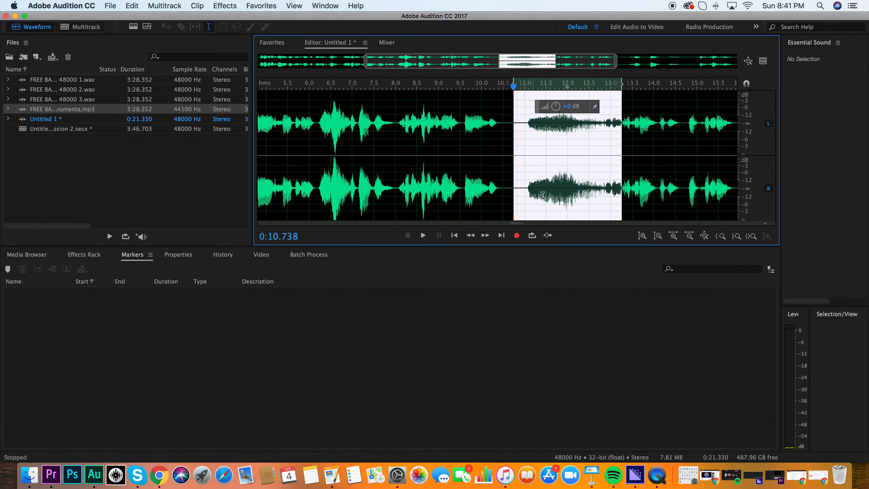
- Play back repeatedly from about 12.3, 12.4 and 12.5 s to locate where the long sustained sound ends
left_click(579, 190)
key("space")
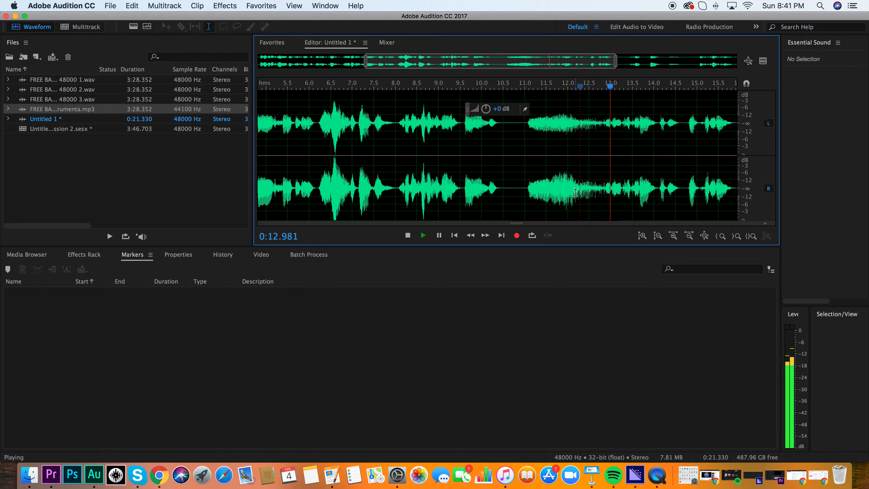
key("space")
left_click(585, 190)
key("space")
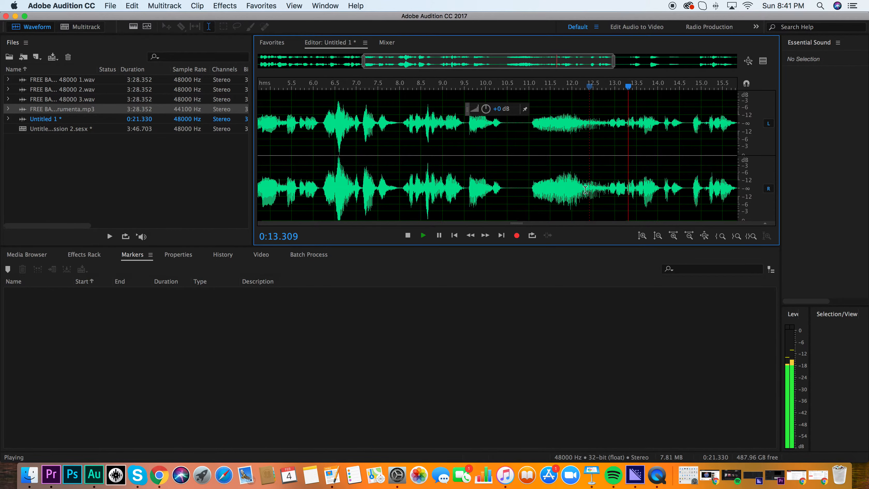
key("space")
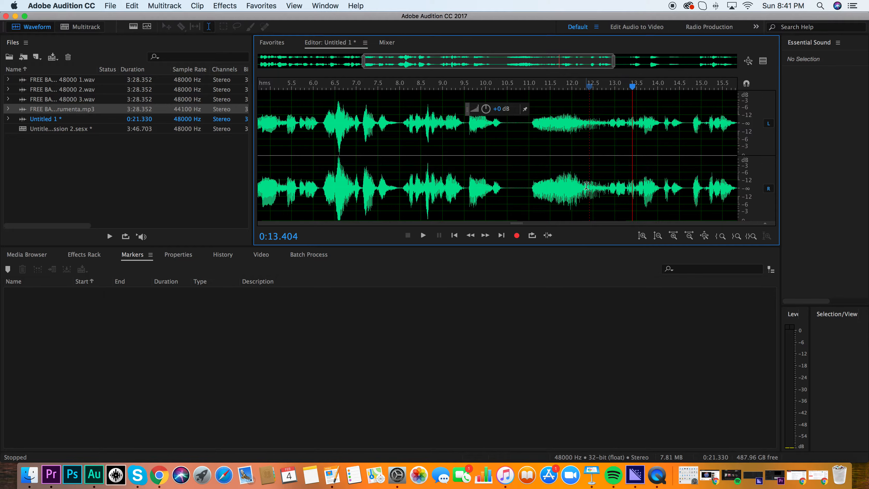
left_click(595, 187)
key("space")
key("space")
key("space")
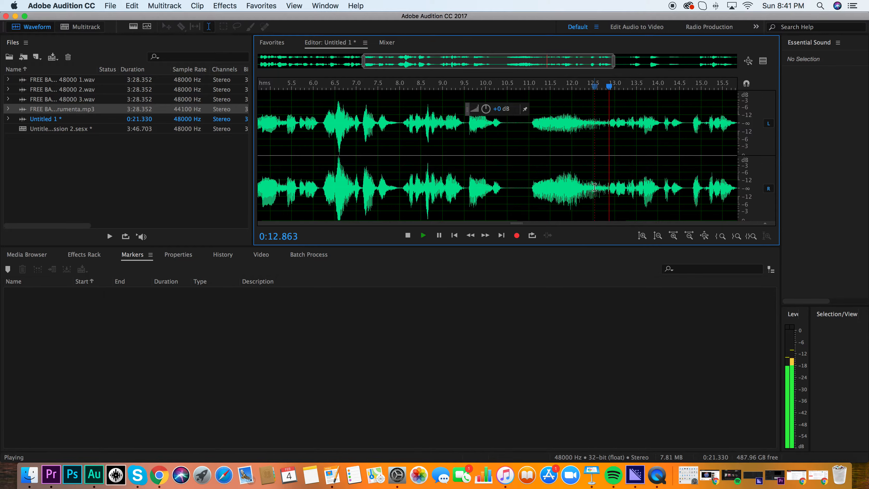
key("space")
- Delete the long sustained sound between about 11.01 and 12.88 s and listen across the join
left_click_drag(609, 189, 530, 191)
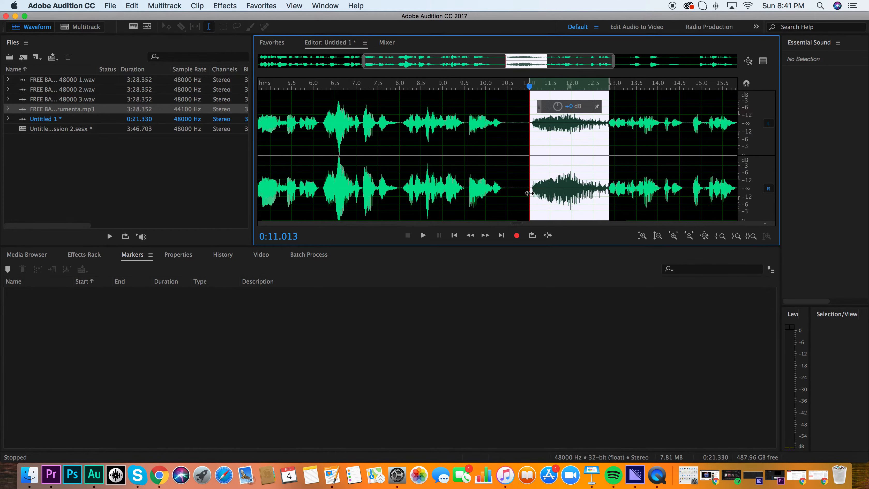
key("Delete")
key("space")
key("space")
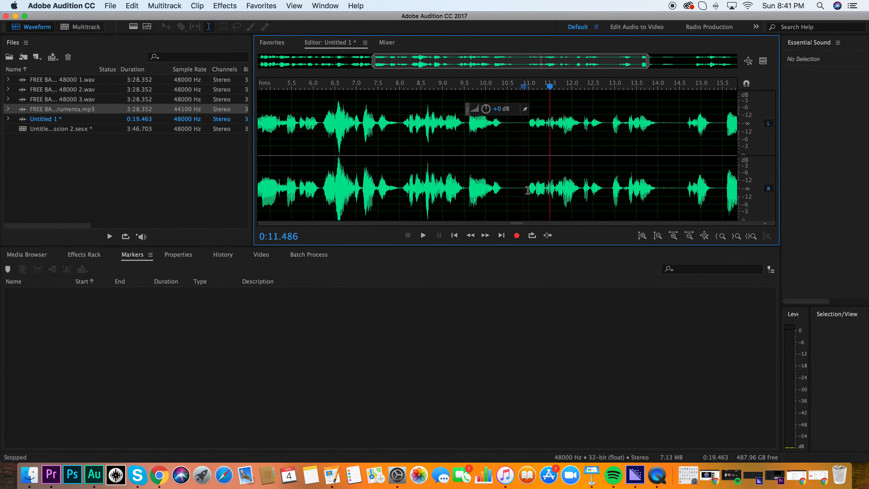
key("space")
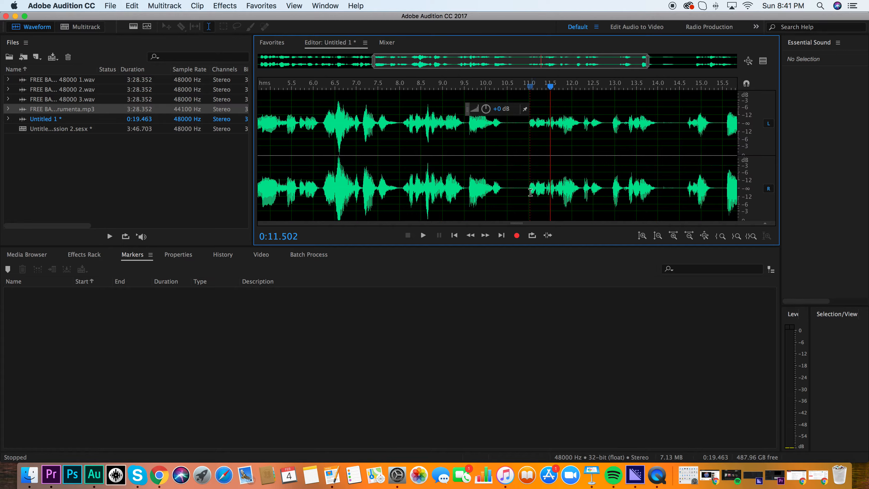
- Copy the section between about 10.4 and 12.9 s and play back from about 10.08 s
left_click_drag(527, 187, 607, 192)
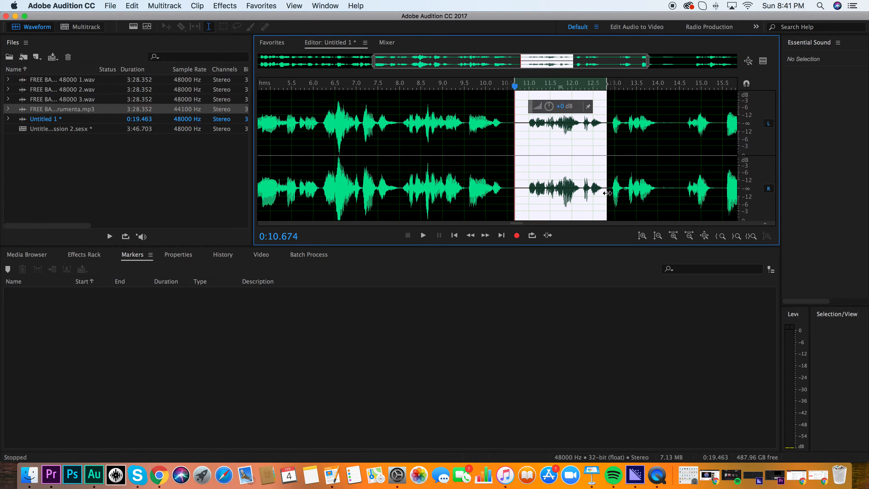
left_click_drag(503, 191, 611, 195)
key("super+c")
left_click(489, 190)
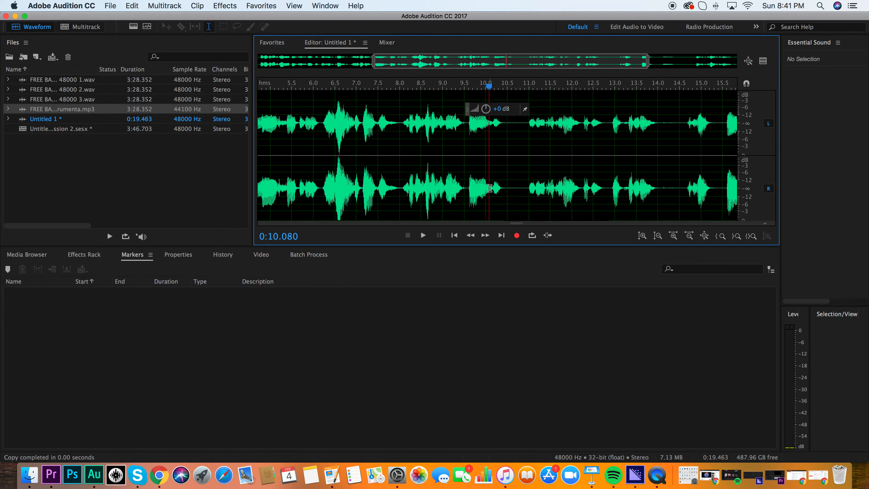
key("space")
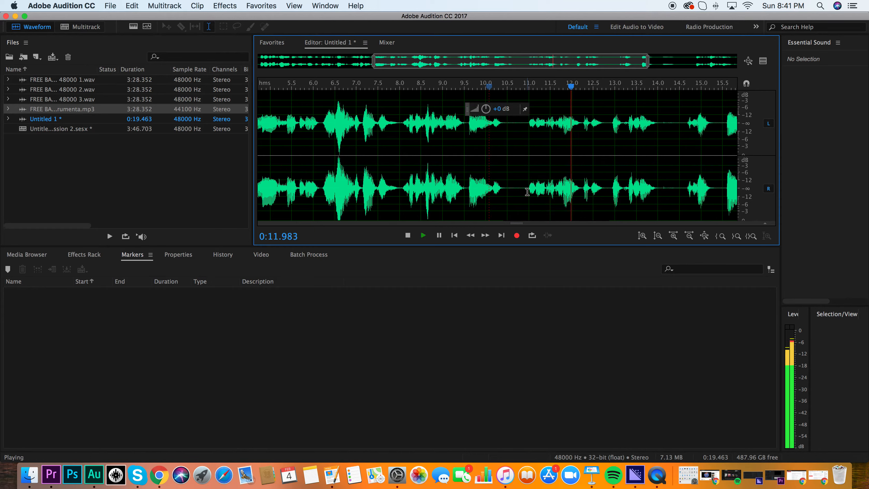
- Cut out the section between about 10.54 and 14.57 s and listen across the join from about 10.0 s
left_click_drag(509, 192, 687, 195)
key("super+x")
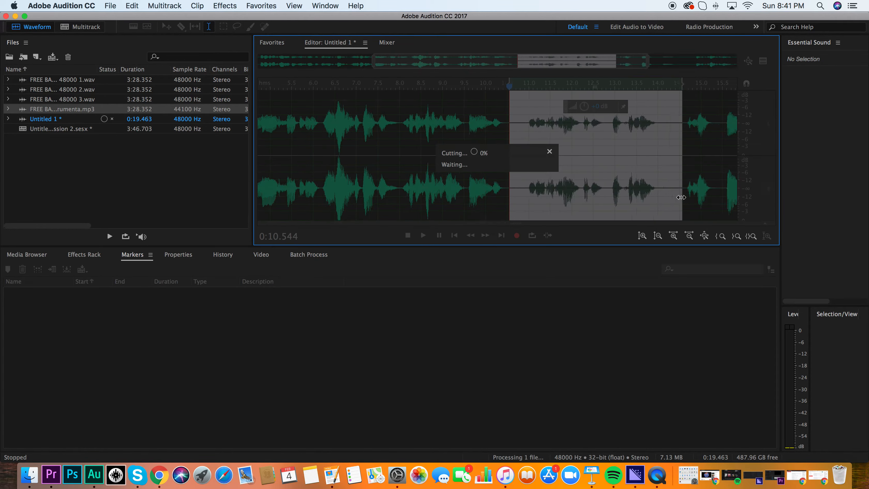
left_click(503, 190)
key("space")
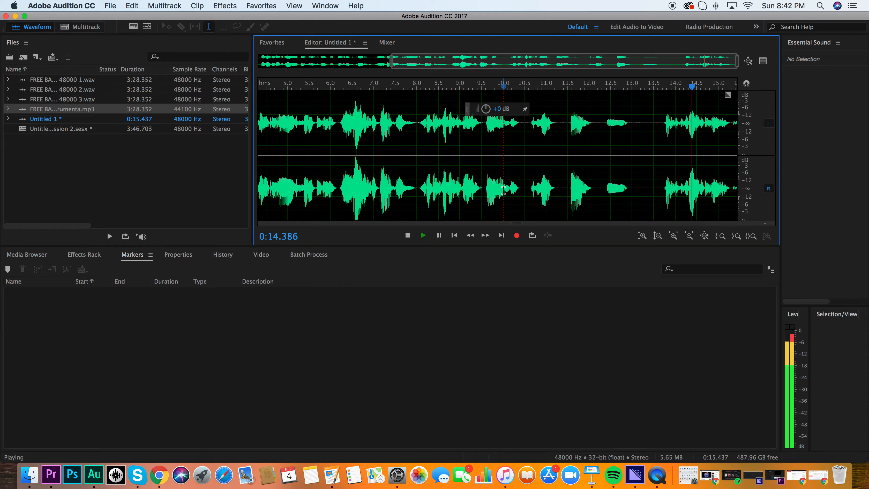
key("space")
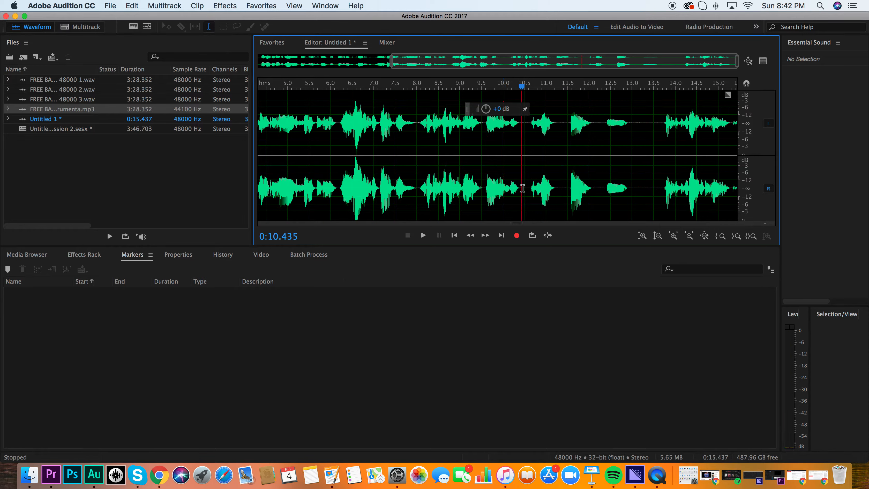
- Cut out the unwanted fragments between about 10.44 and 13.69 s
left_click_drag(522, 190, 662, 195)
key("super+x")
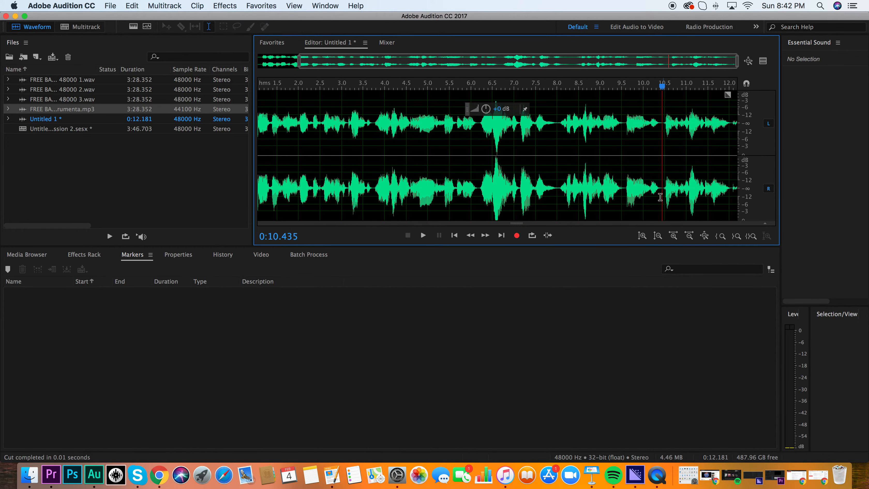
- Silence the short gap between phrases from about 7.94 to 8.05 s
left_click_drag(300, 62, 221, 72)
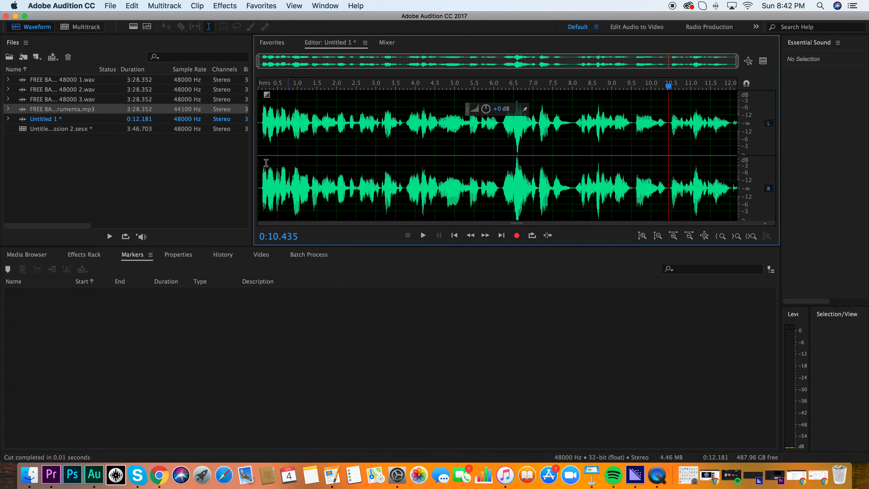
left_click(571, 189)
left_click_drag(572, 188, 576, 187)
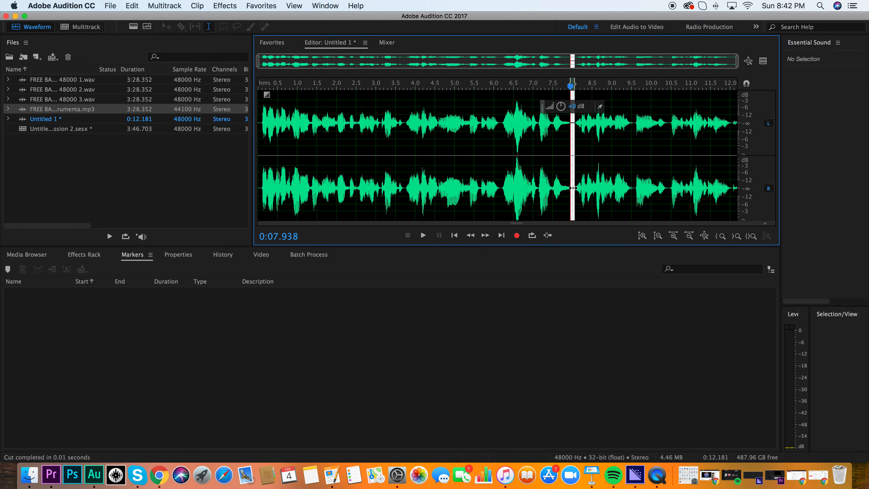
right_click(571, 189)
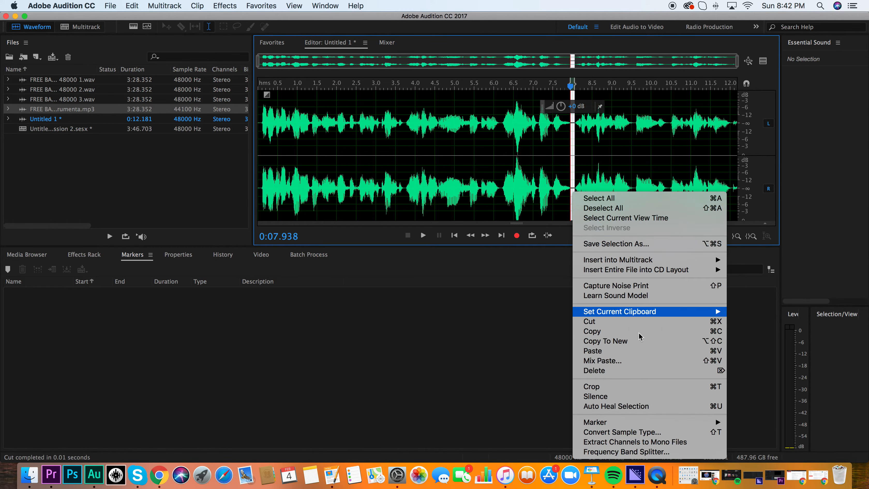
left_click(634, 398)
left_click(609, 200)
- Silence the two short gaps between phrases at about 9.53 s and 10.39 s
left_click(633, 188)
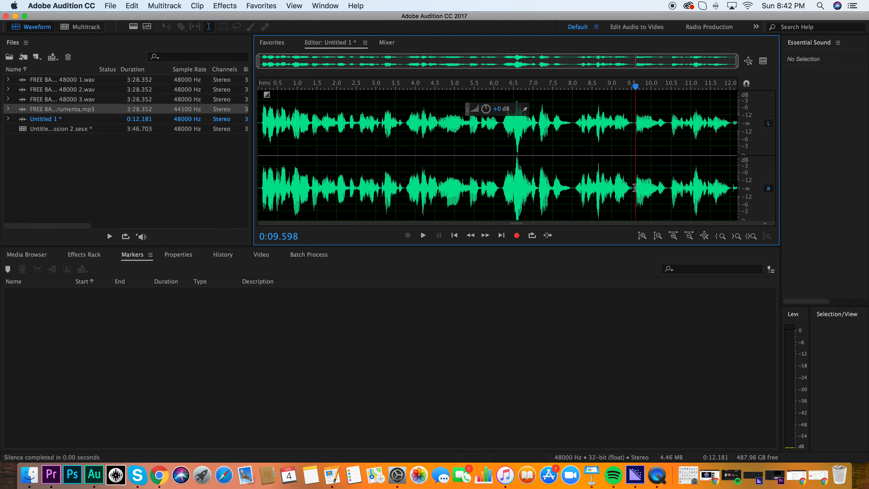
right_click(636, 184)
left_click(637, 182)
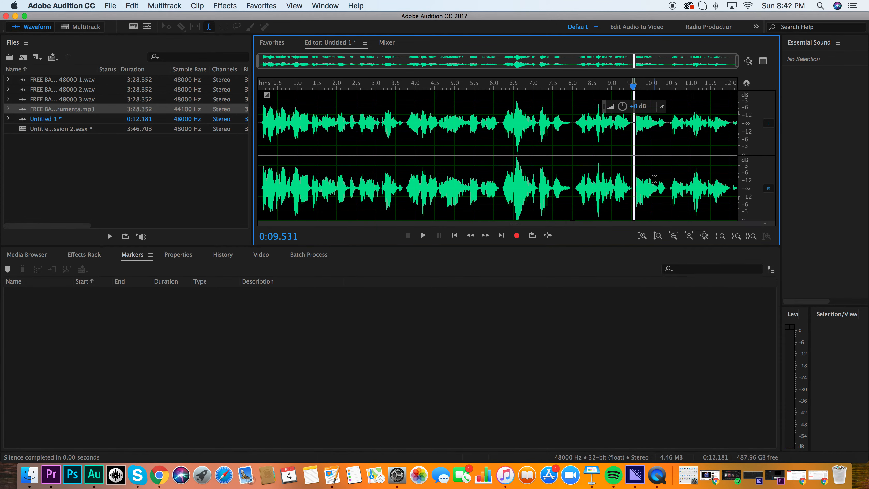
left_click(667, 189)
right_click(671, 168)
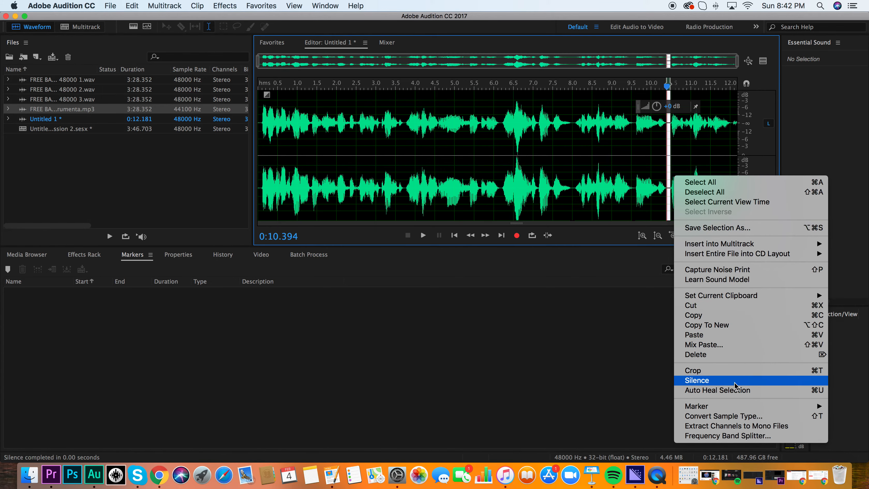
left_click(698, 379)
left_click(539, 189)
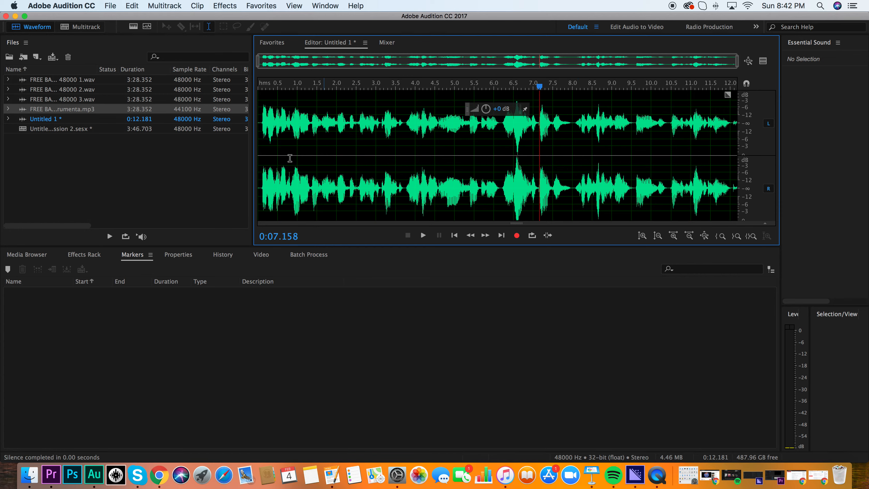
left_click(643, 162)
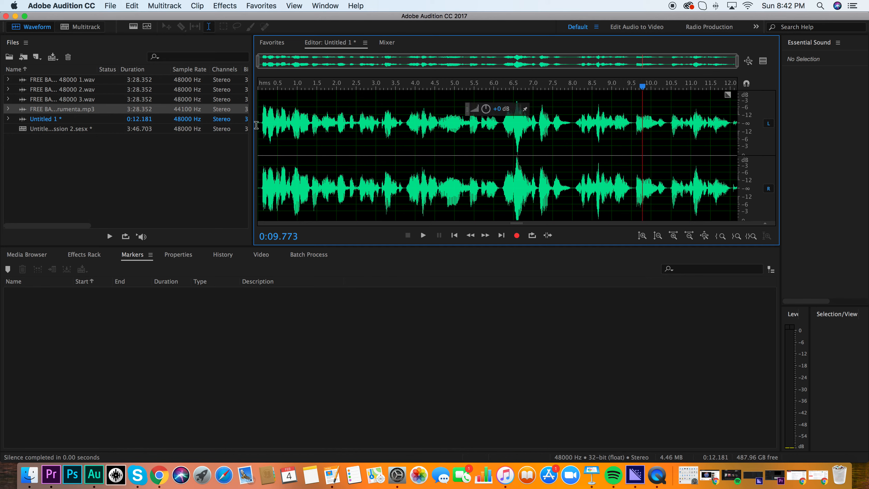